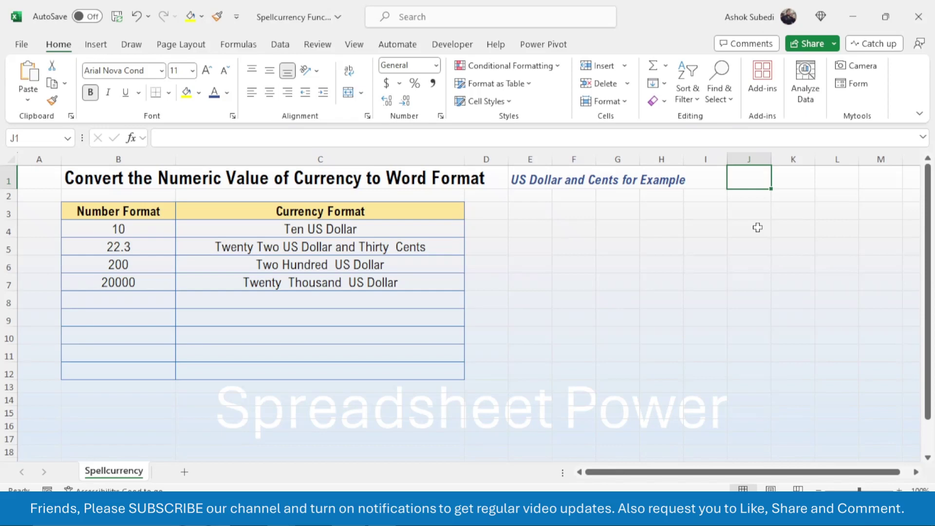
Step: Enter 50.50 in B8, the first empty Number Format cell
click(329, 235)
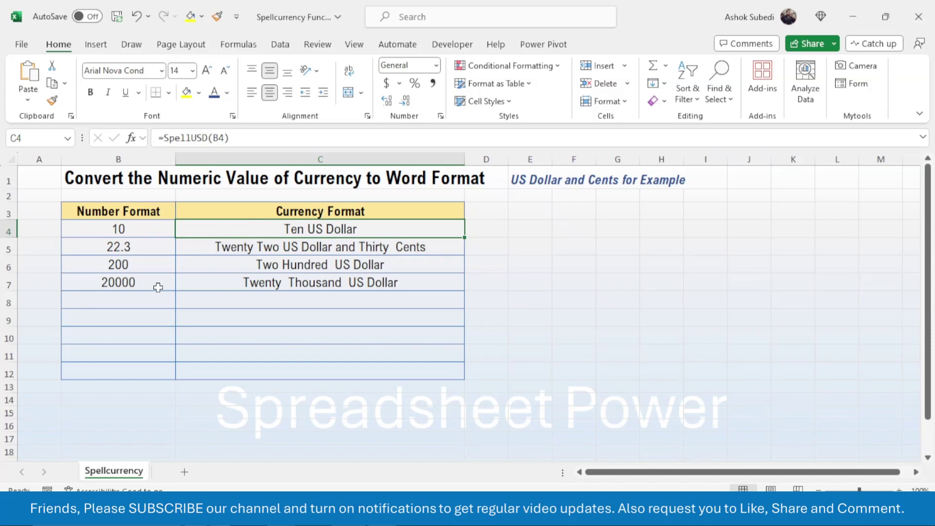
click(128, 304)
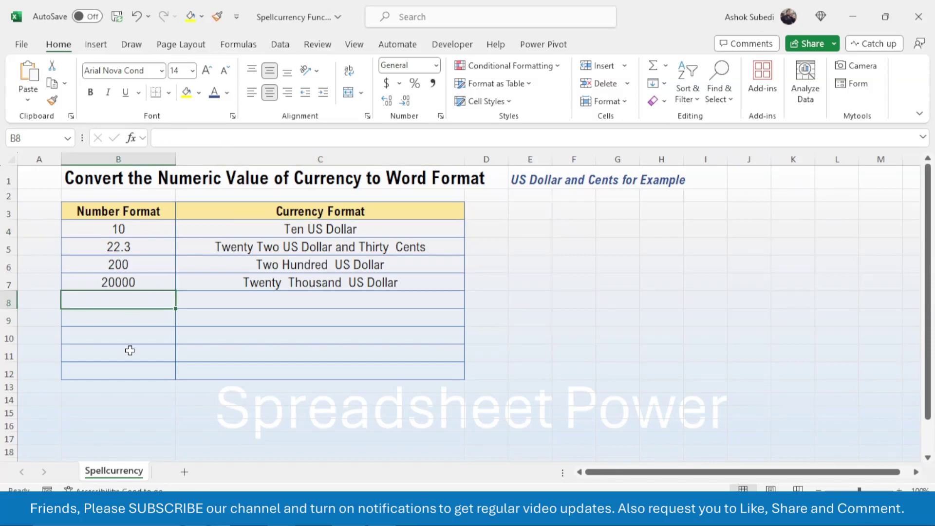
text(50.50)
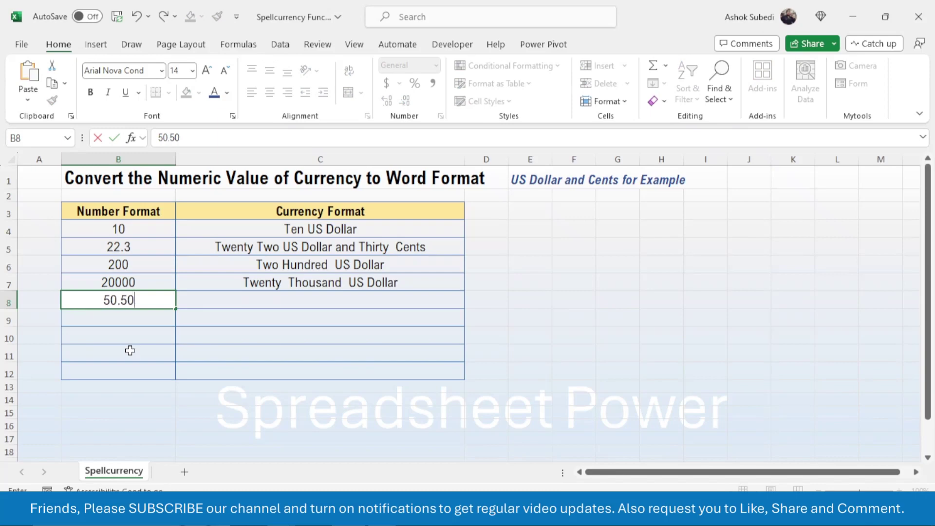
key(Return)
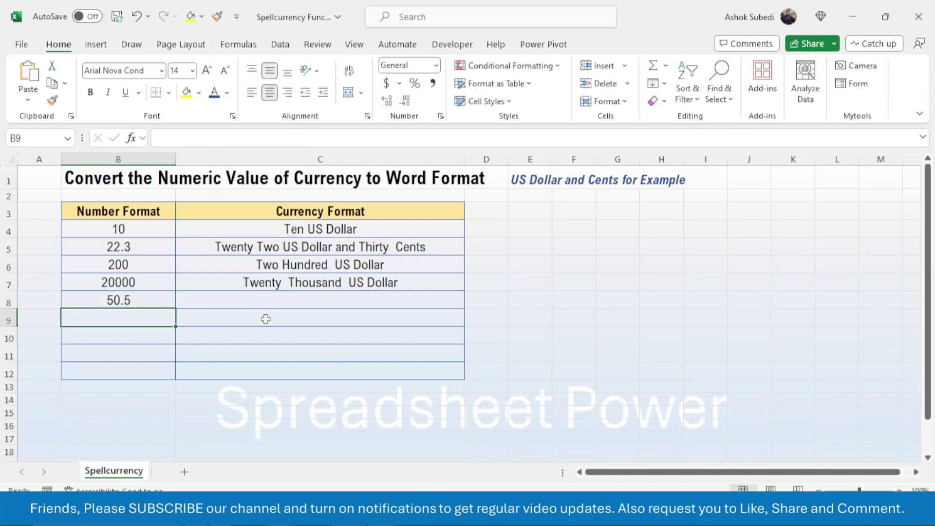
Step: Enter =SpellUSD(B8) in C8 so it reads 'Fifty US Dollar and Fifty Cents'
click(286, 306)
text(=)
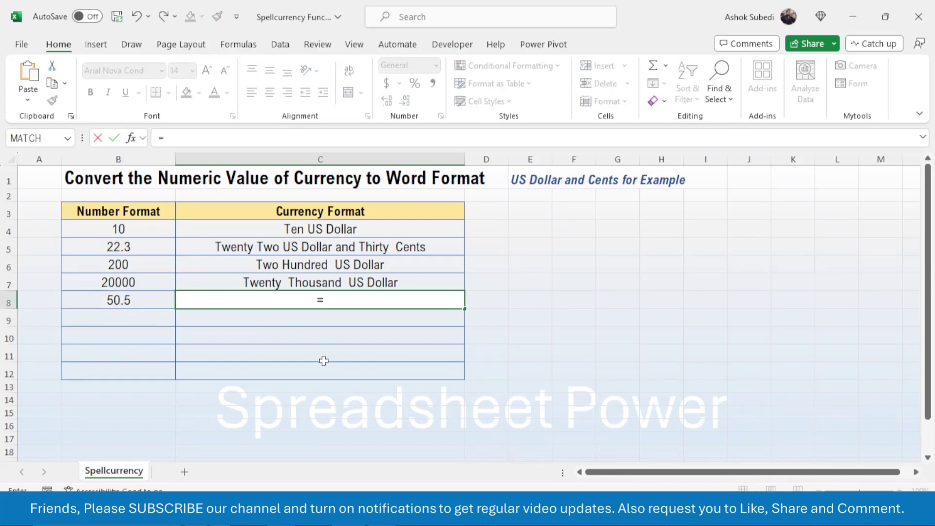
text(spe)
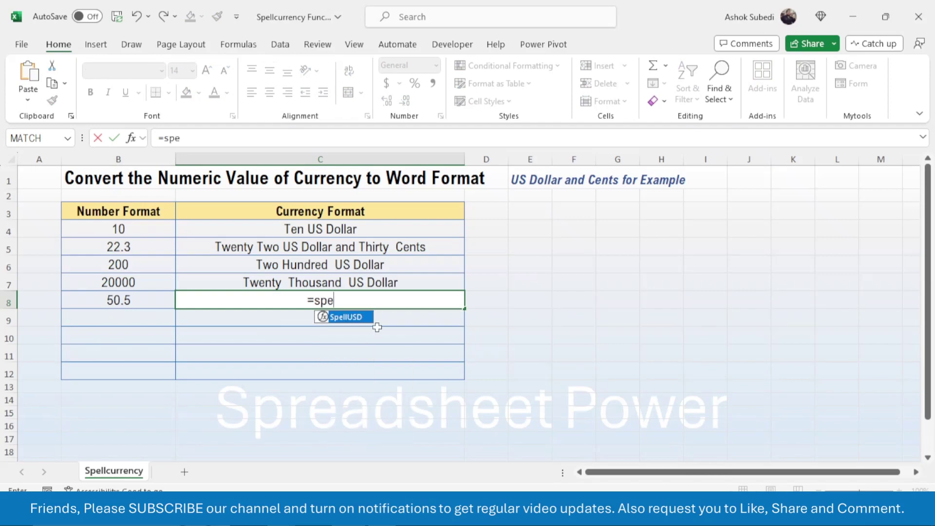
double_click(348, 319)
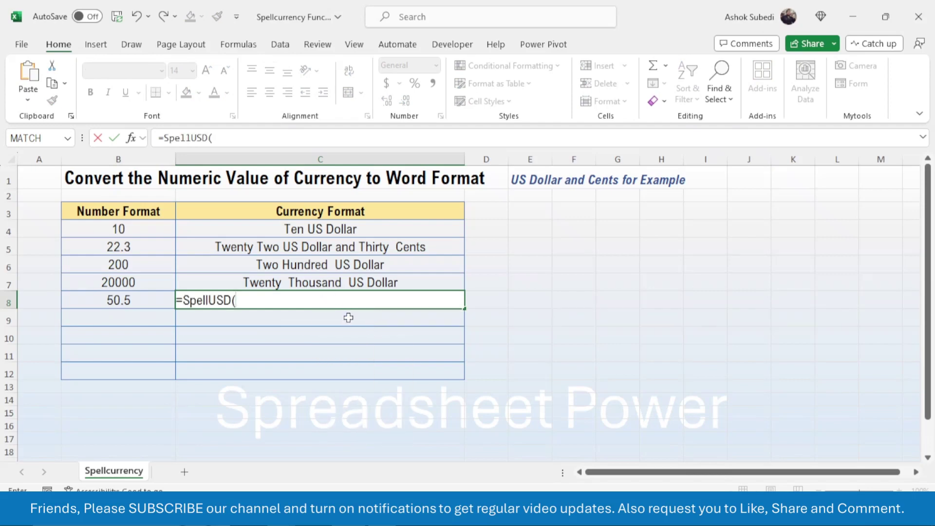
click(146, 295)
text())
key(Return)
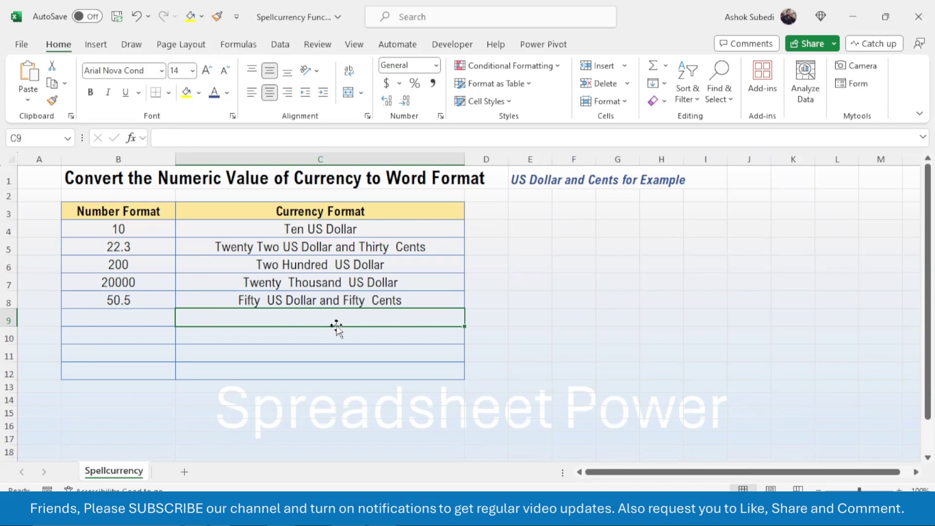
click(396, 301)
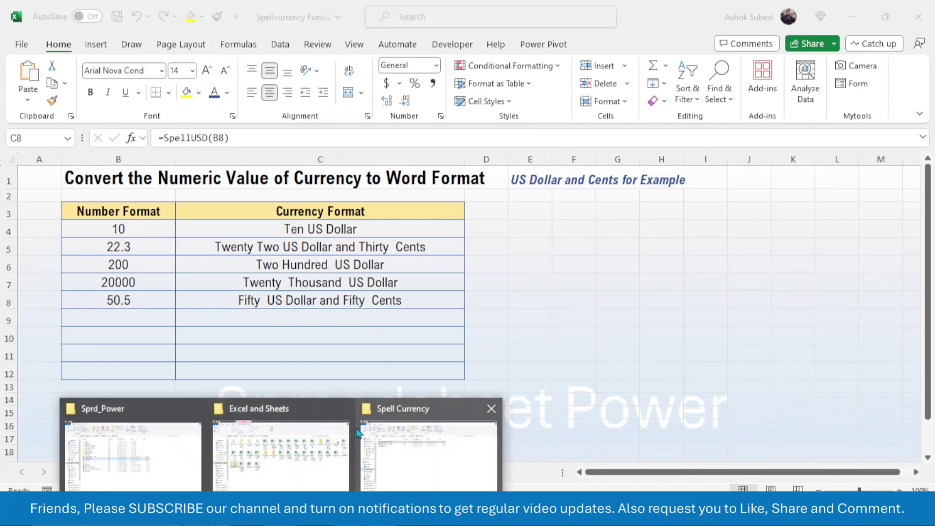
Step: Glance at SpellUSD.txt, then open the plain Spellcurrency Function .xlsx workbook from the Spell Currency folder
click(396, 425)
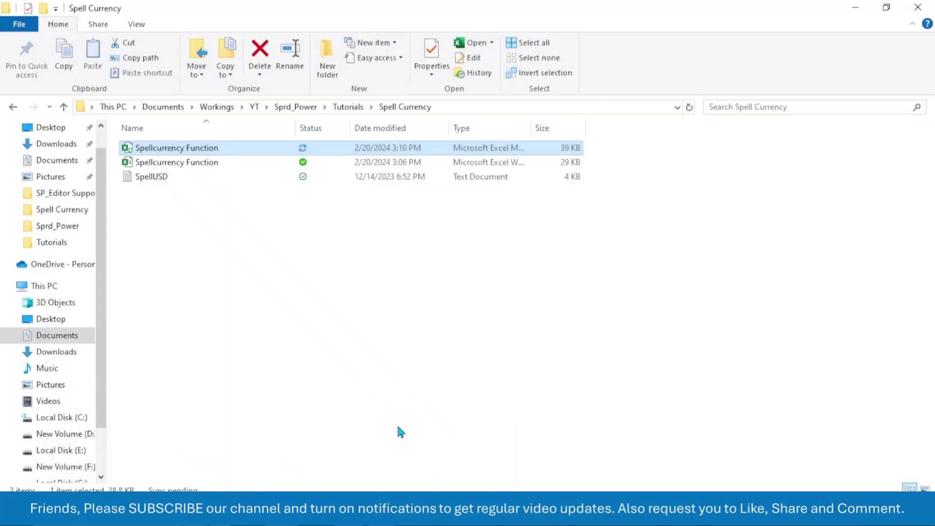
double_click(154, 178)
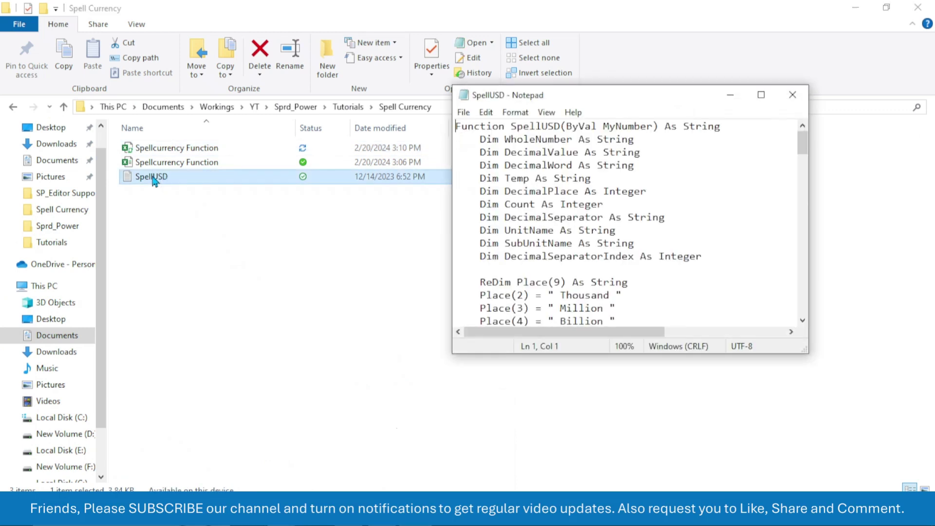
click(334, 233)
click(227, 225)
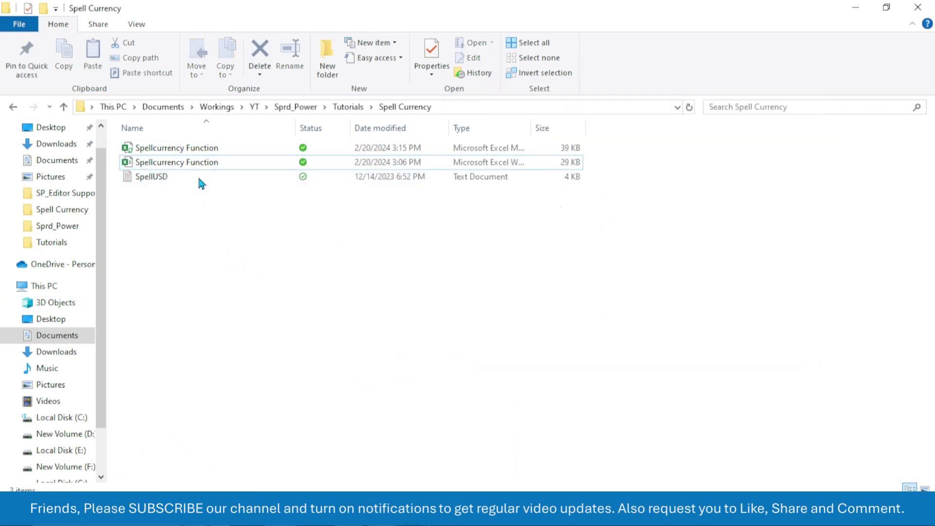
double_click(173, 163)
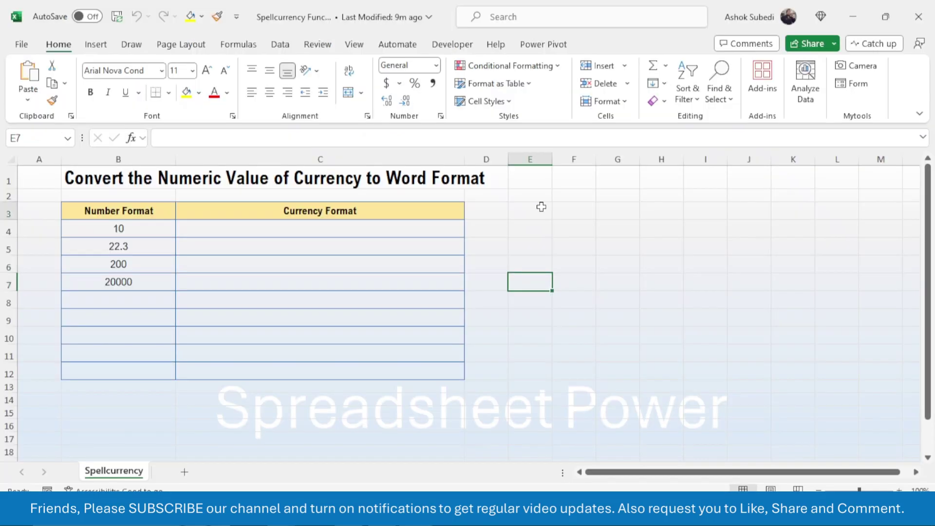
click(541, 206)
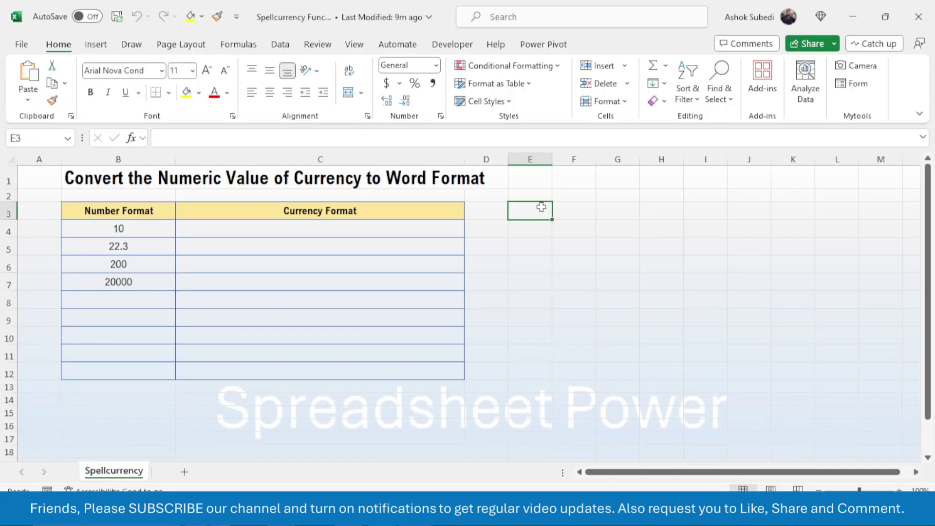
Step: Select and copy all the SpellUSD code in Notepad, then return to the Spellcurrency workbook
key(alt+Tab)
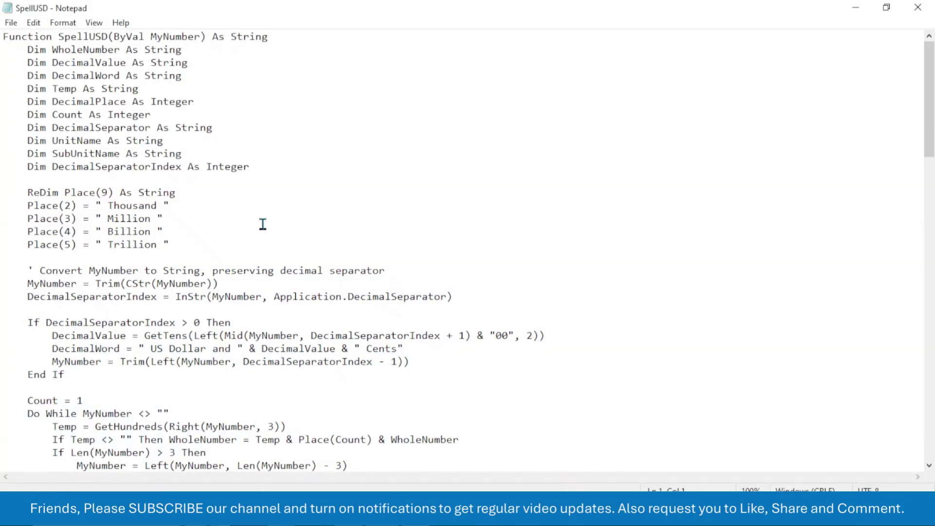
key(ctrl+a)
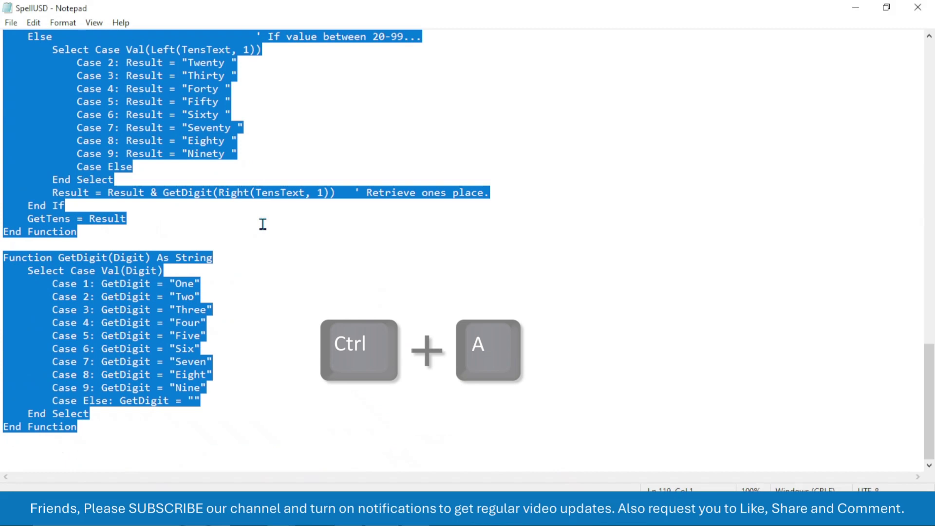
right_click(108, 129)
click(140, 173)
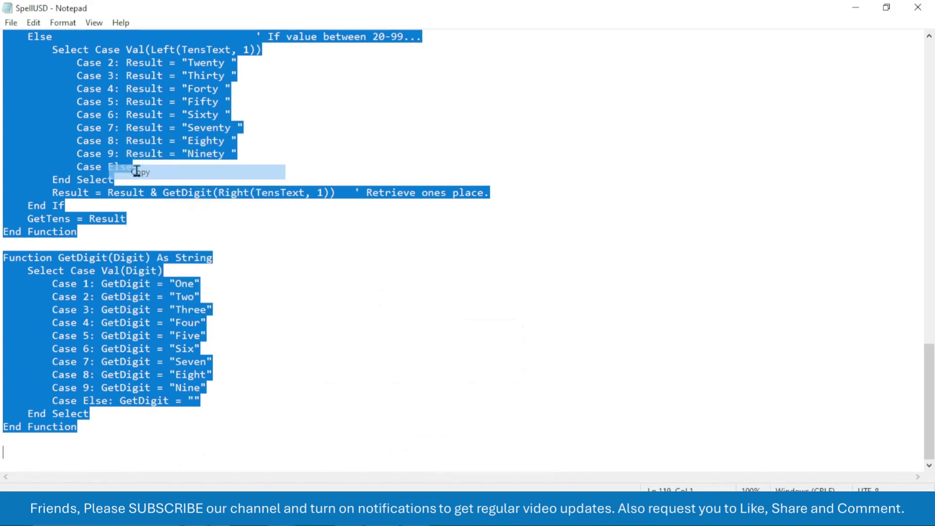
key(alt+Tab)
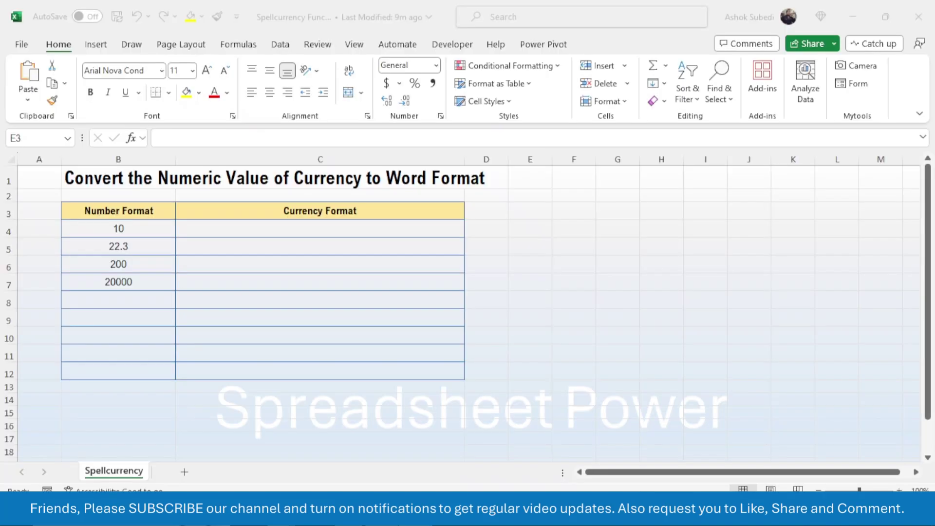
Step: Insert a new Module1 in the Visual Basic editor and paste the SpellUSD code into it
click(448, 46)
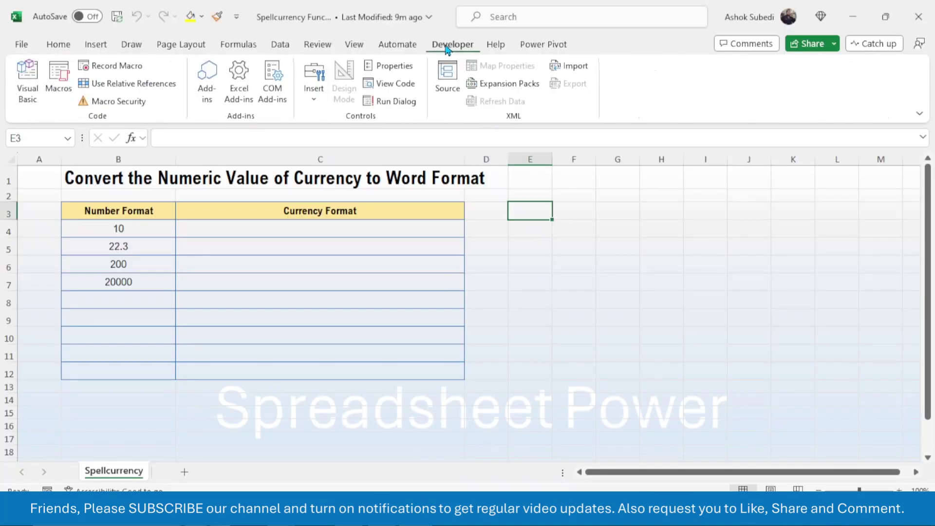
click(27, 80)
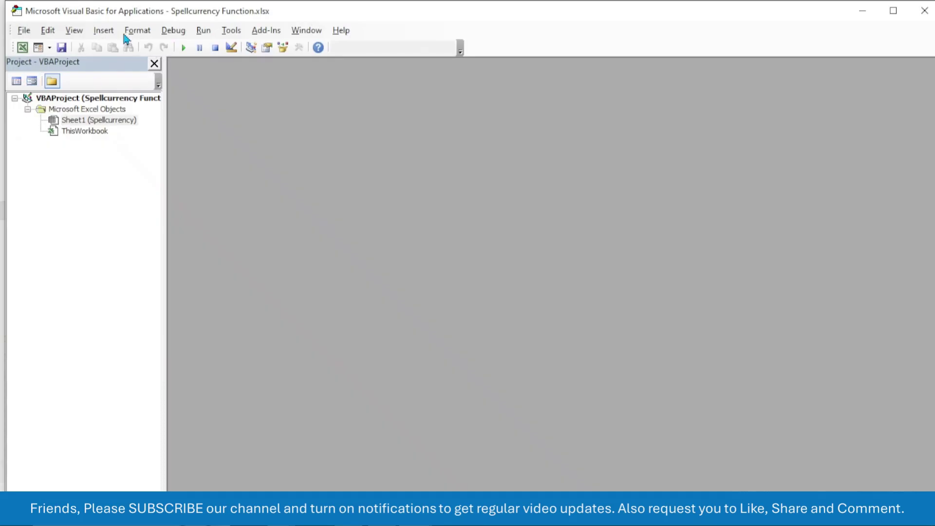
click(103, 32)
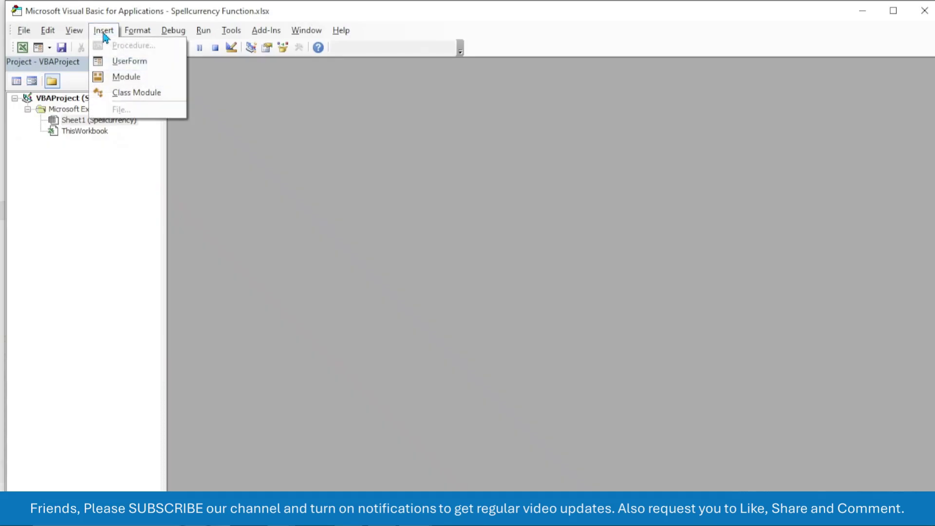
click(128, 78)
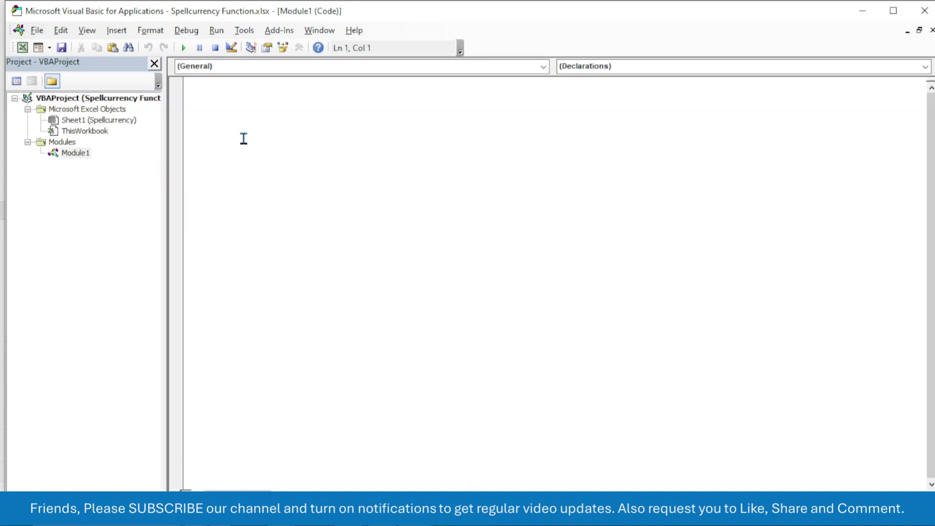
right_click(233, 109)
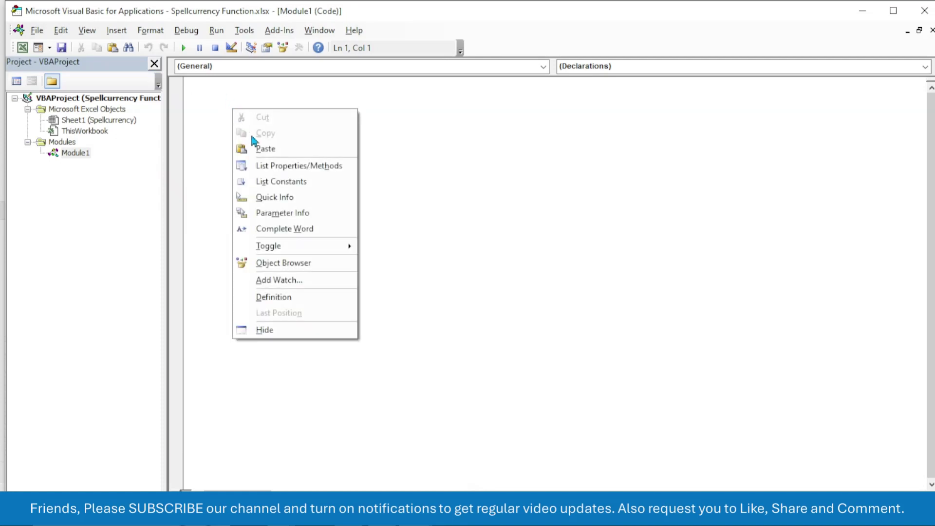
click(263, 149)
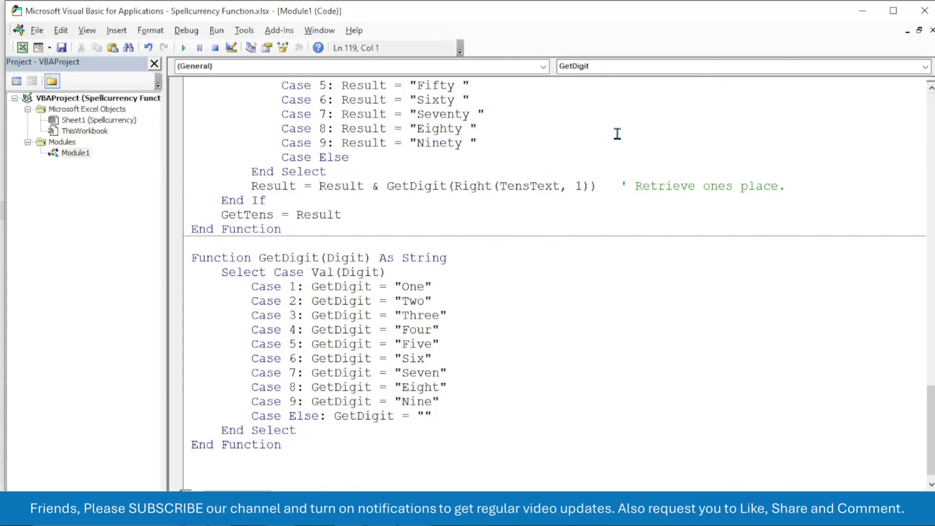
Step: Close the VBA editor and enter =SpellUSD(B4) in cell C4
click(924, 10)
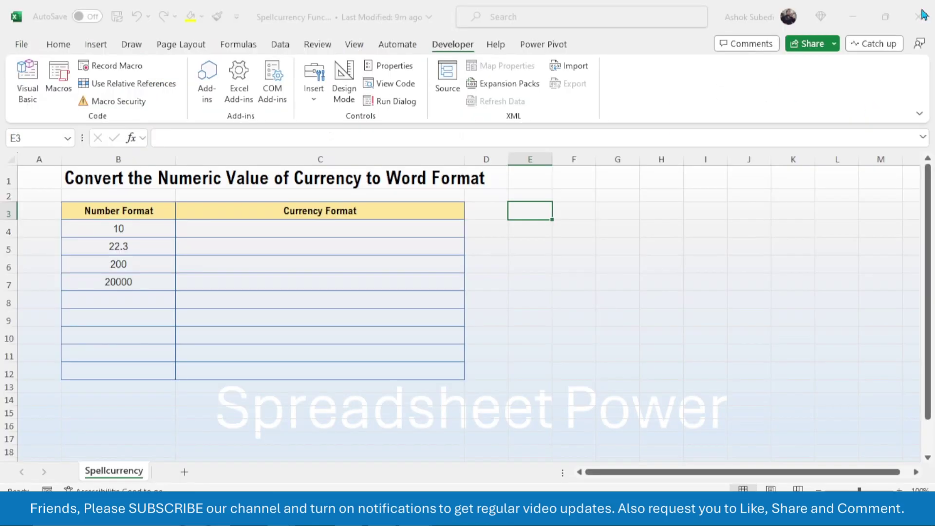
click(308, 224)
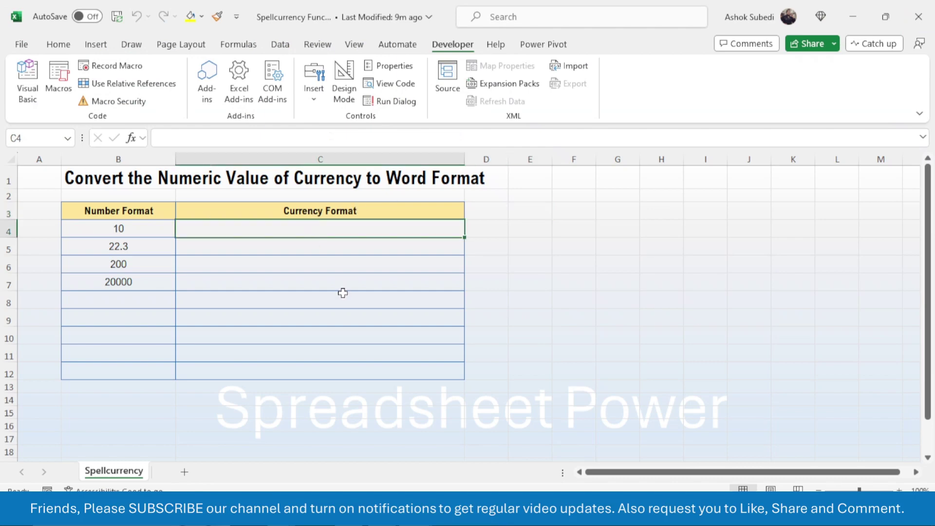
text(=spell)
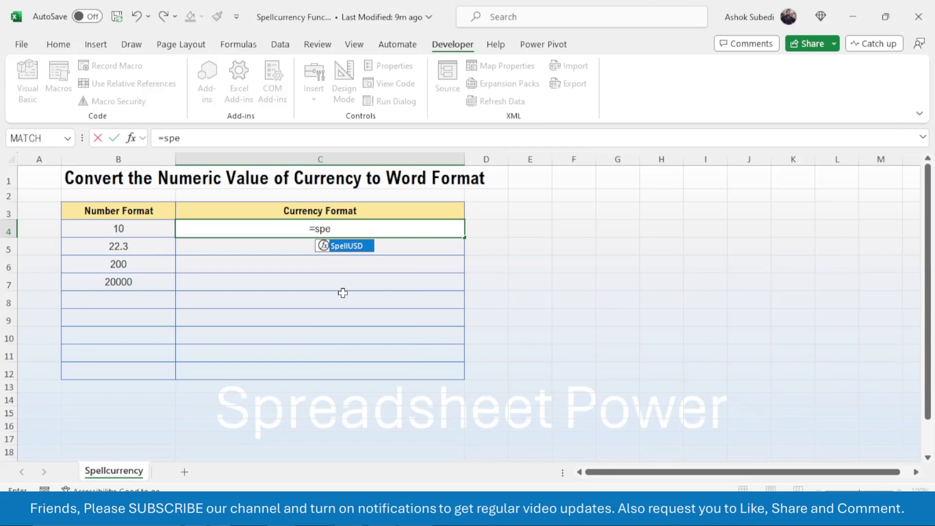
double_click(337, 246)
click(144, 231)
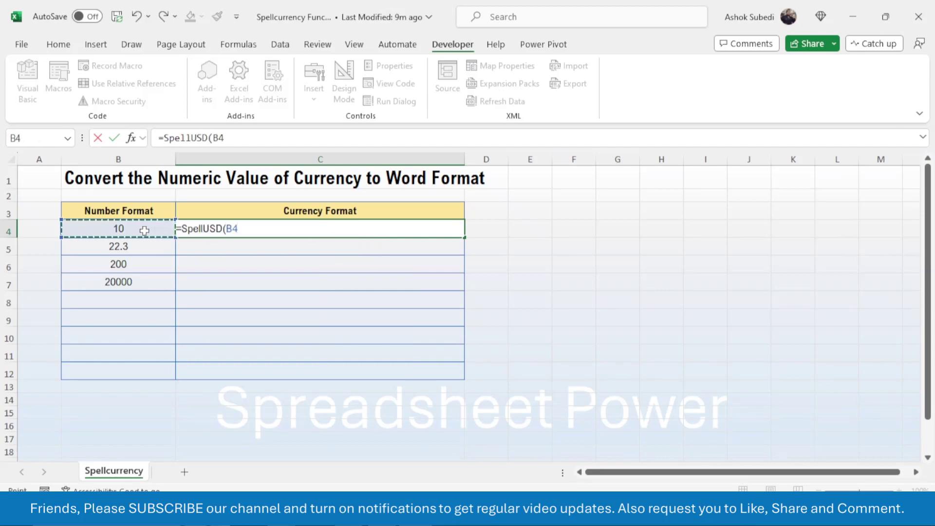
text())
key(Return)
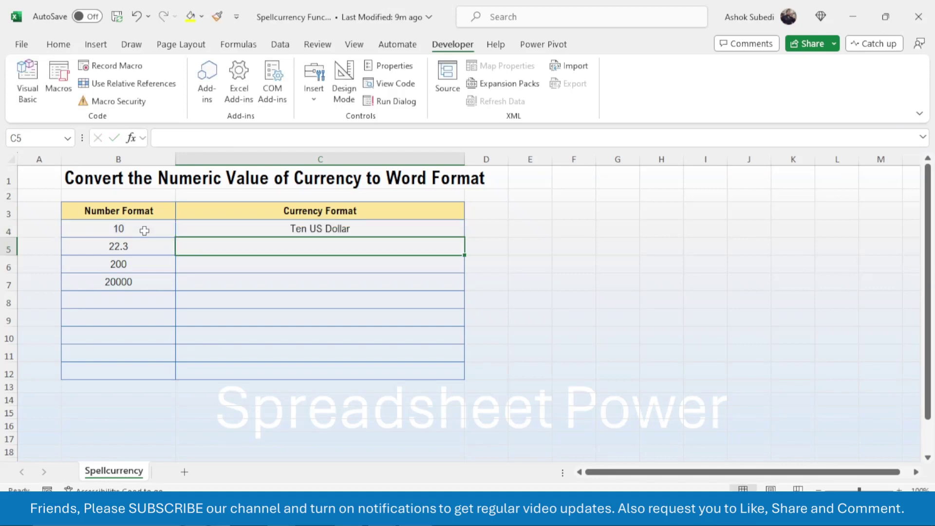
Step: Fill the C4 formula down to C7 to spell 22.3, 200 and 20000
click(353, 228)
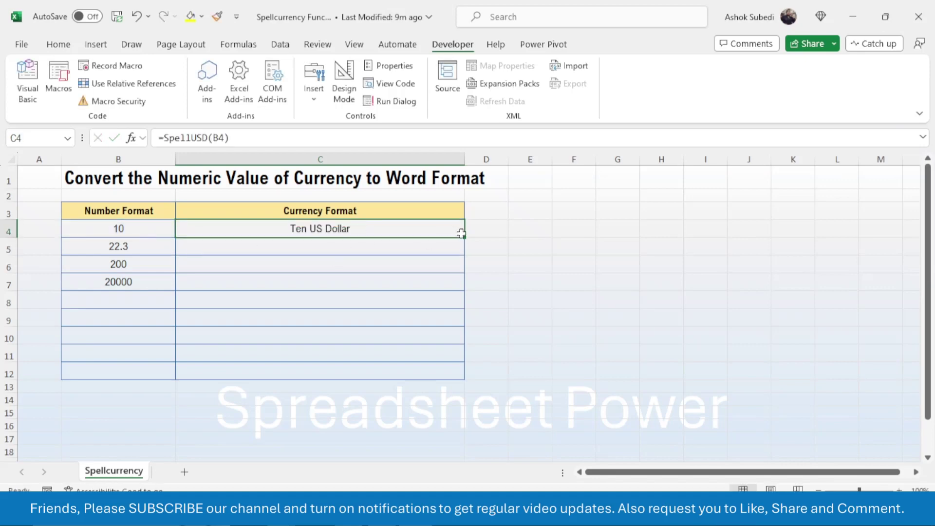
drag(464, 237, 459, 290)
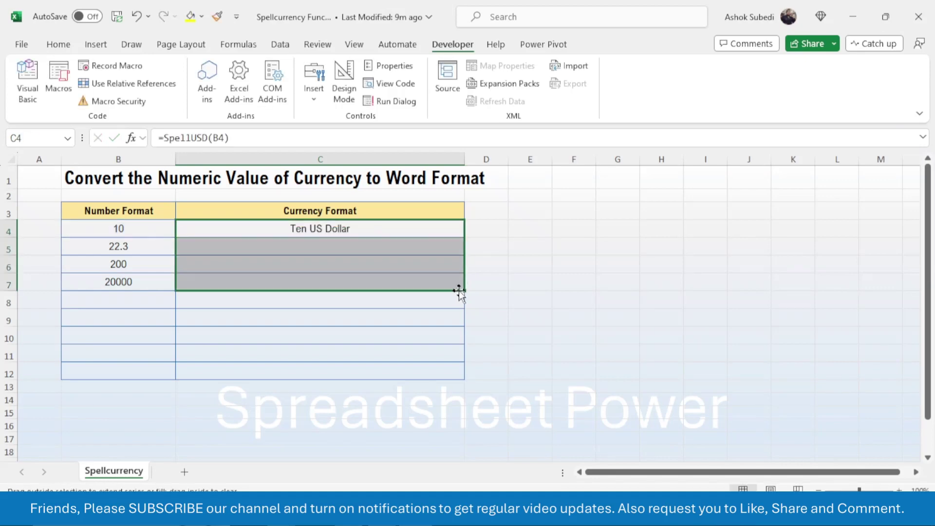
click(502, 250)
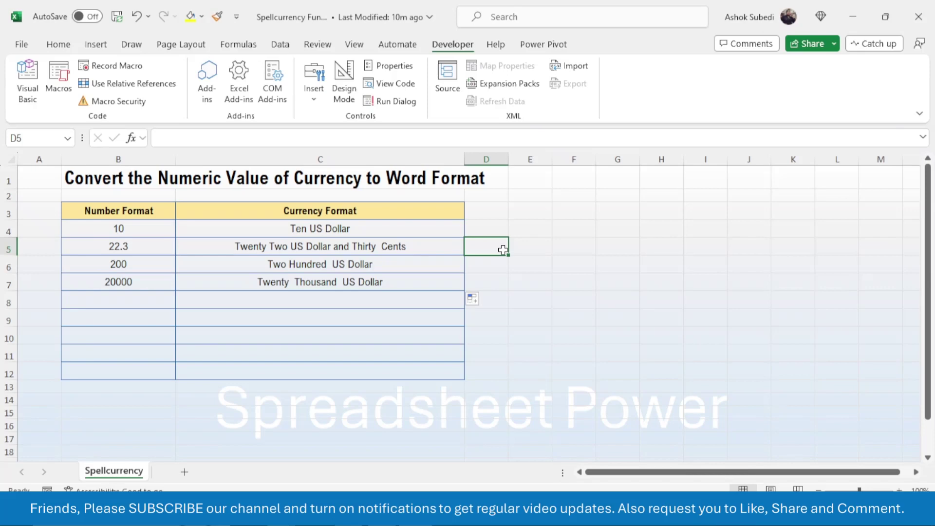
Step: Save the workbook as an Excel Macro-Enabled Workbook (*.xlsm) named Spellcurrency Function1
click(22, 47)
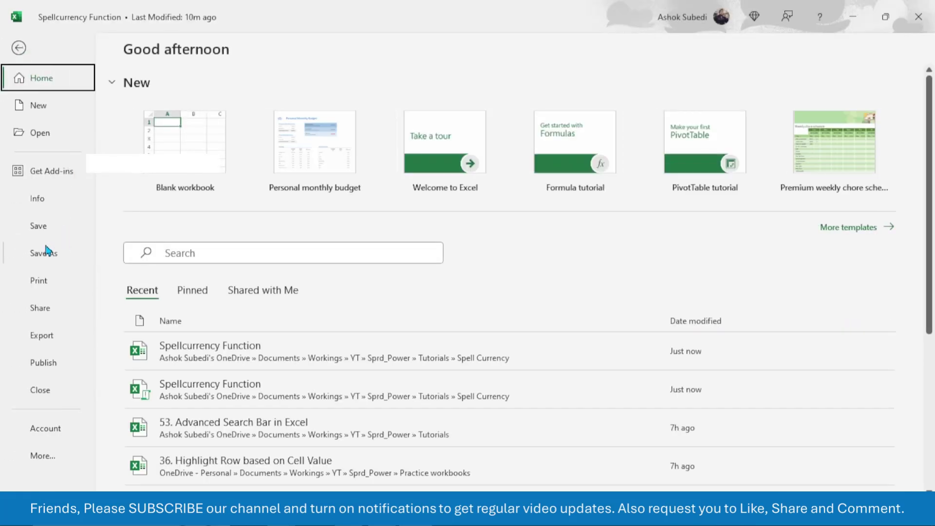
click(45, 252)
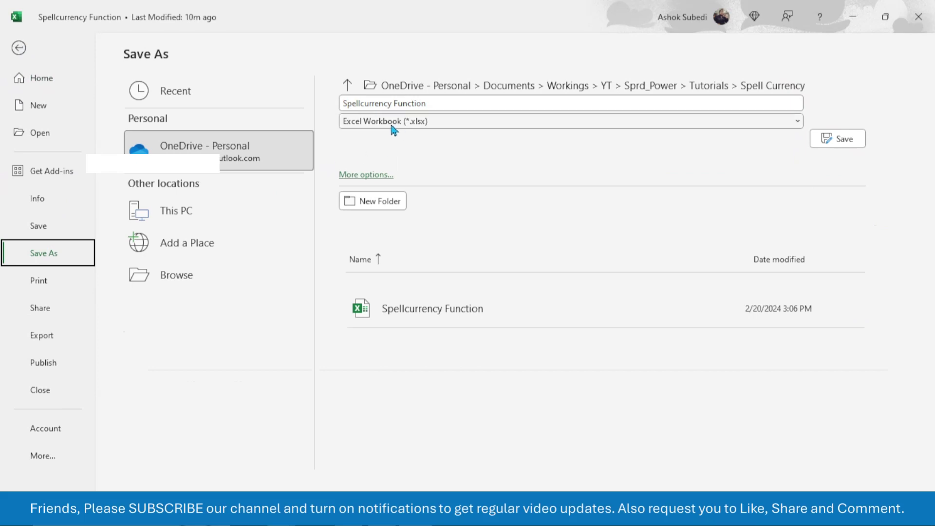
click(393, 128)
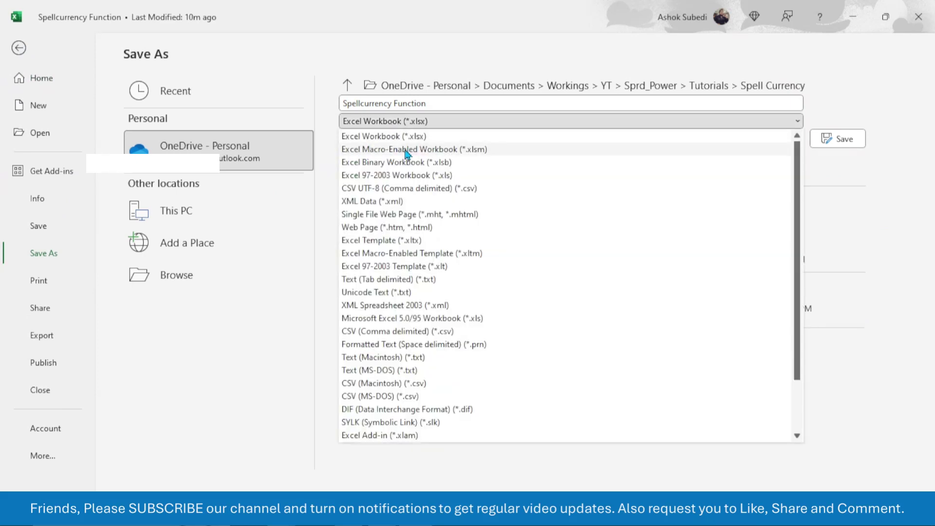
click(419, 149)
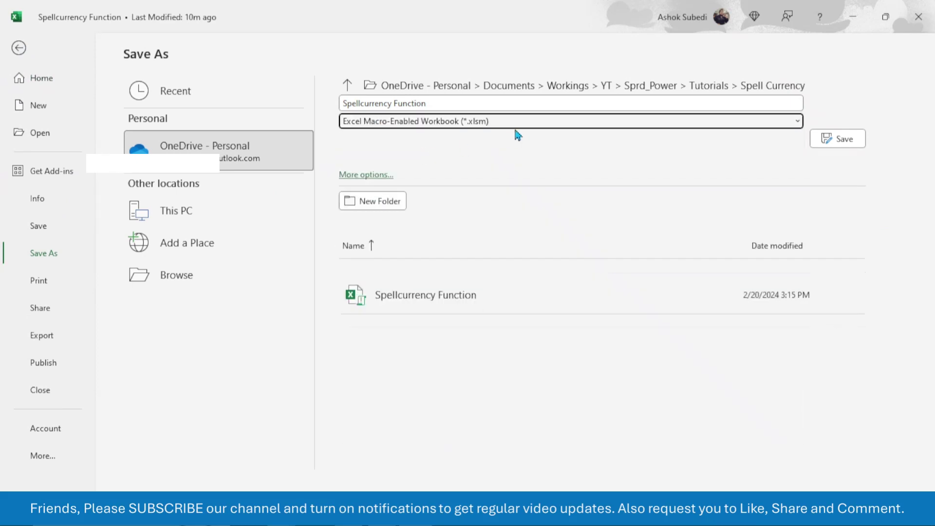
click(438, 102)
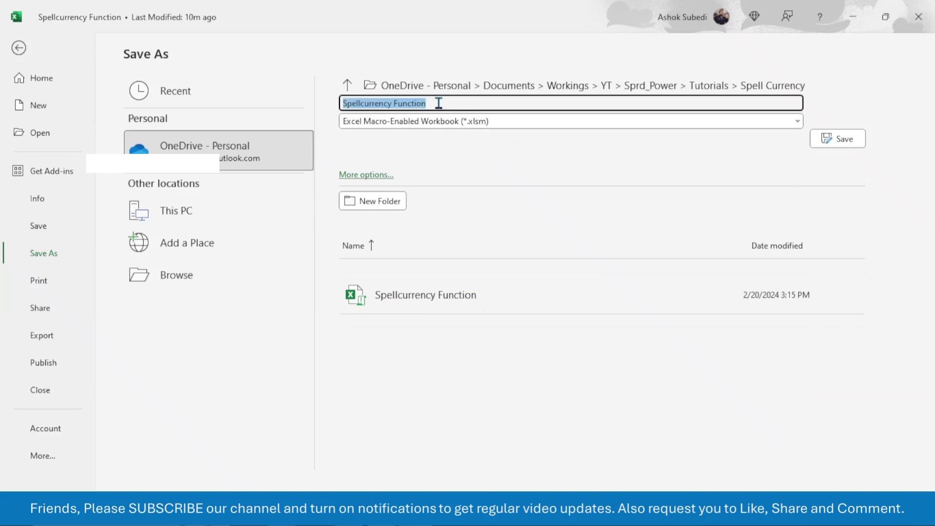
click(438, 103)
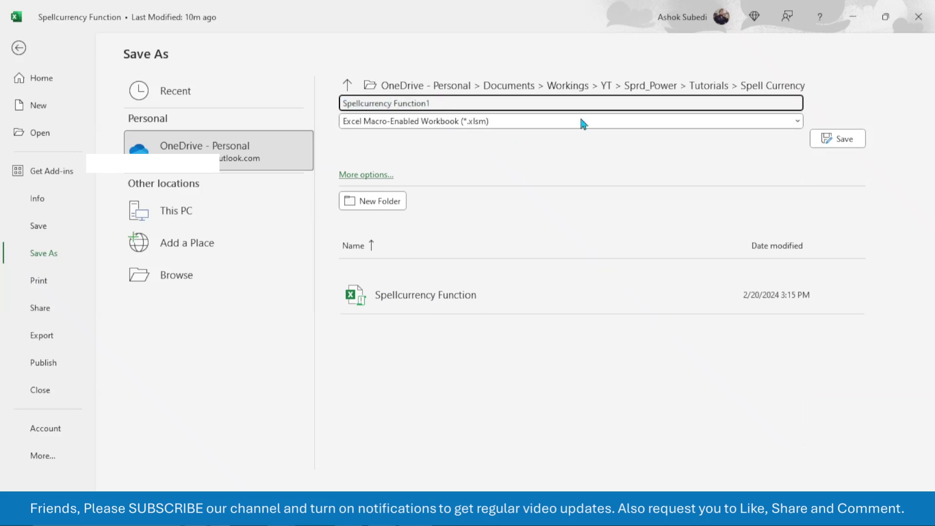
click(842, 141)
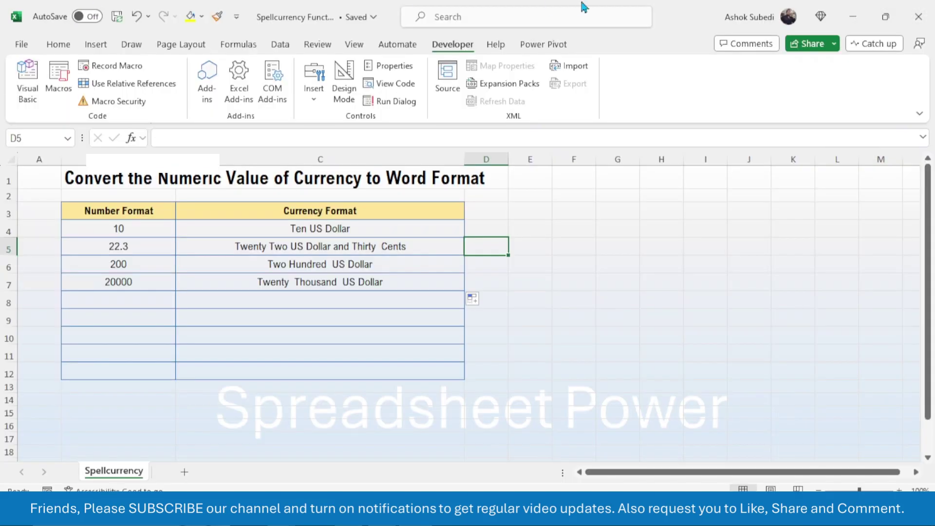
Step: Close Excel, confirm Spellcurrency Function1 is listed in the Spell Currency folder, and return to Notepad
click(919, 14)
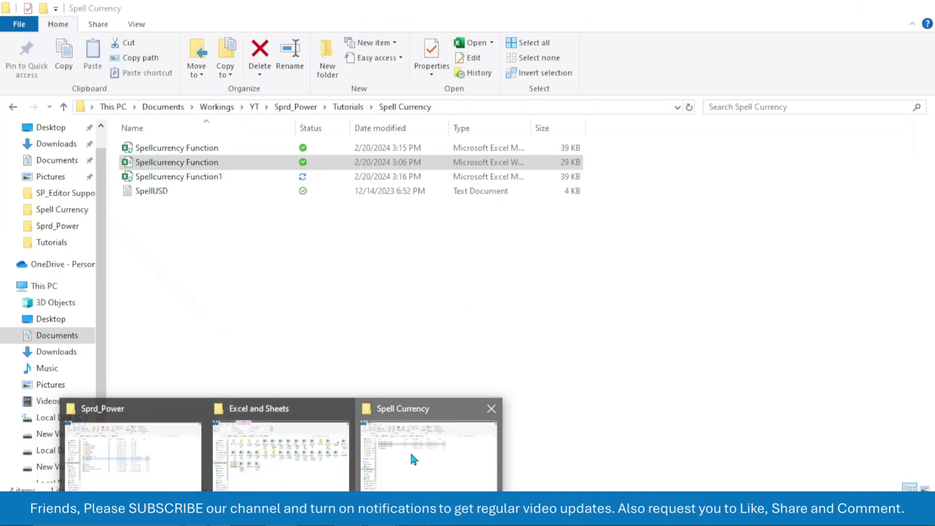
click(410, 451)
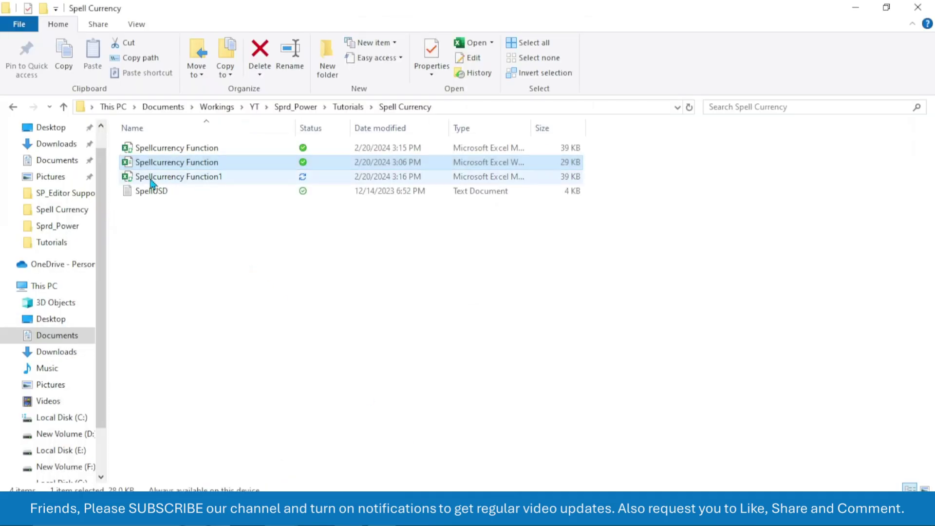
mouse_move(150, 179)
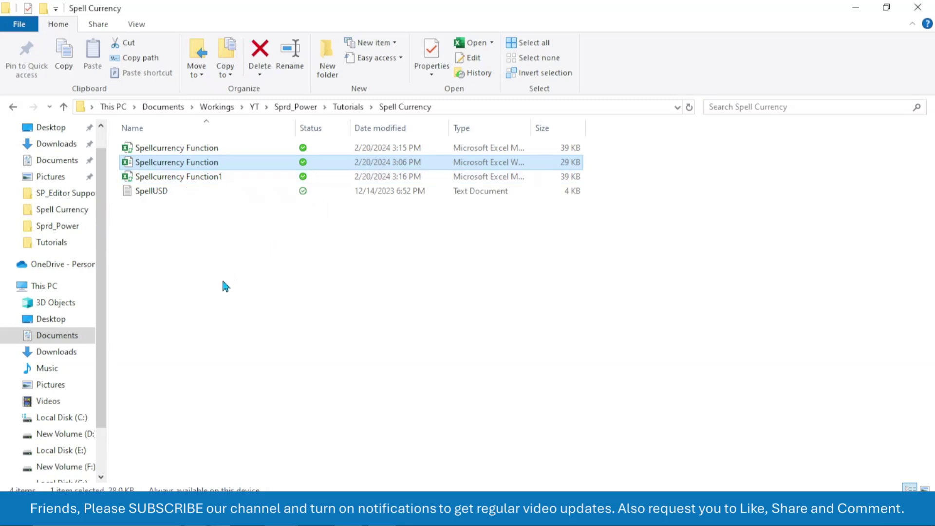
key(alt+Tab)
click(438, 345)
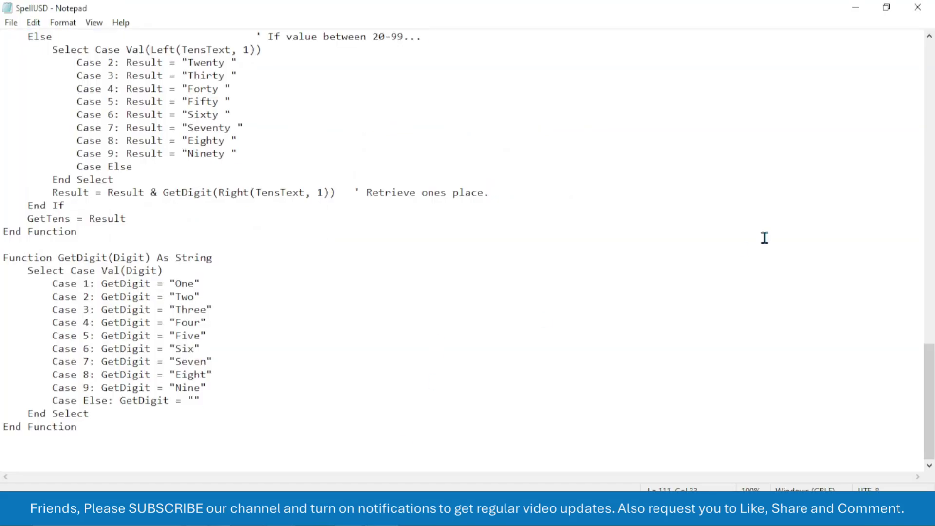
drag(931, 394, 932, 80)
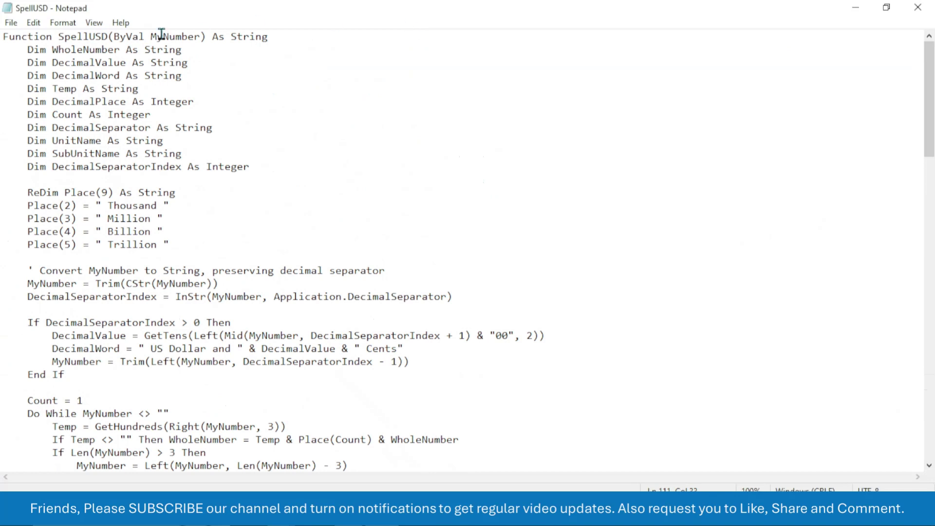
drag(59, 36, 108, 39)
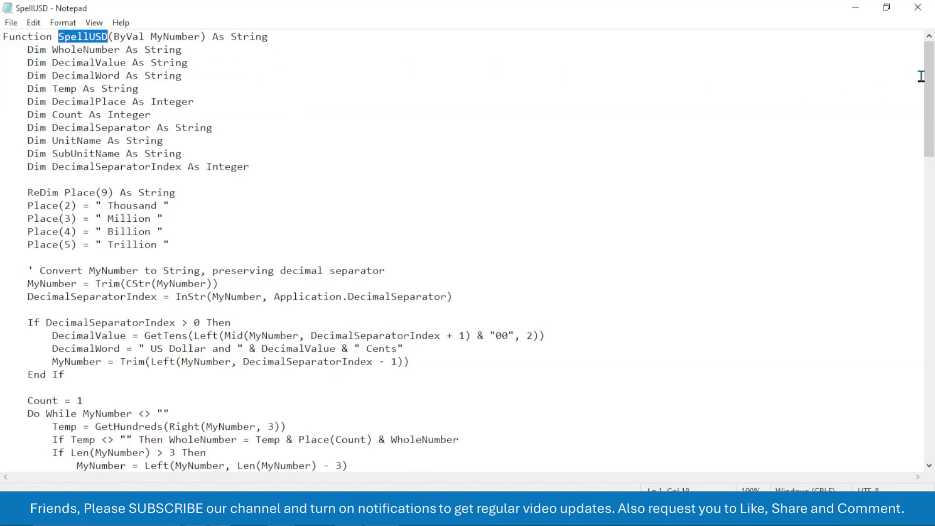
drag(932, 76, 933, 141)
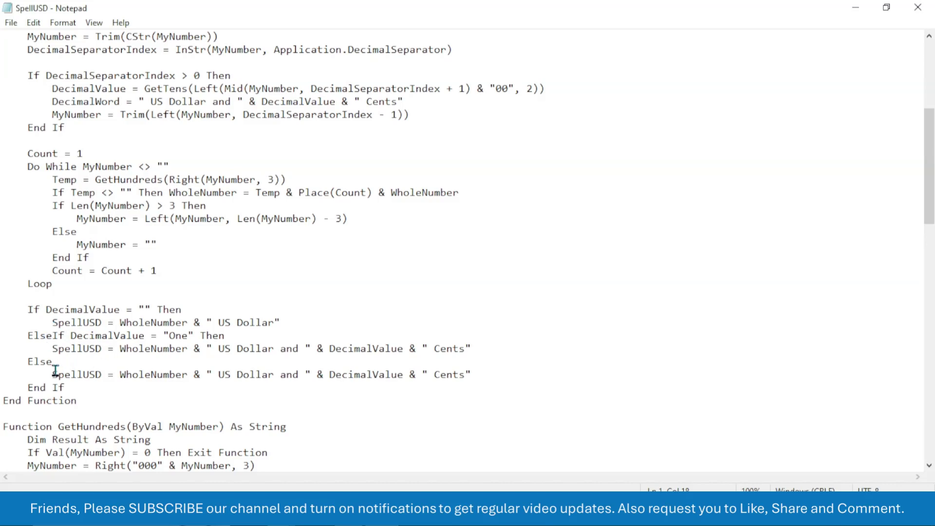
drag(932, 125, 931, 59)
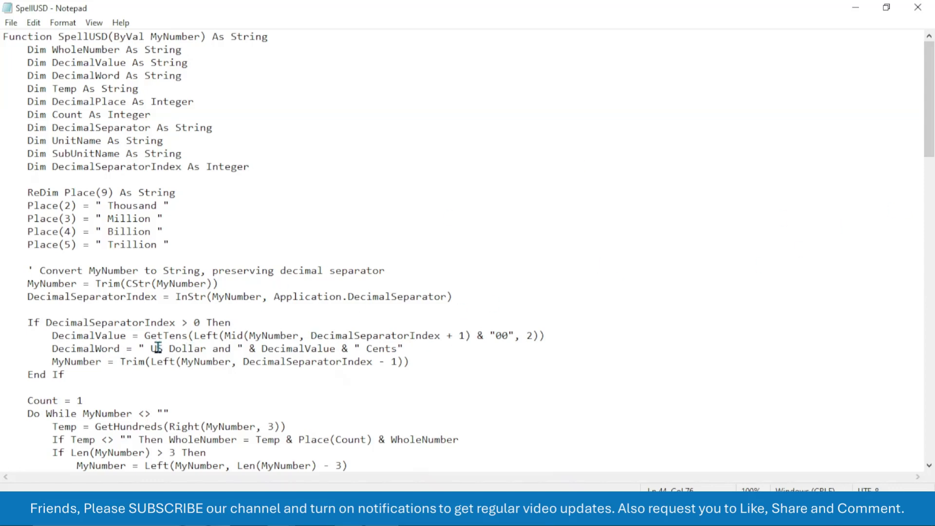
drag(150, 349, 206, 348)
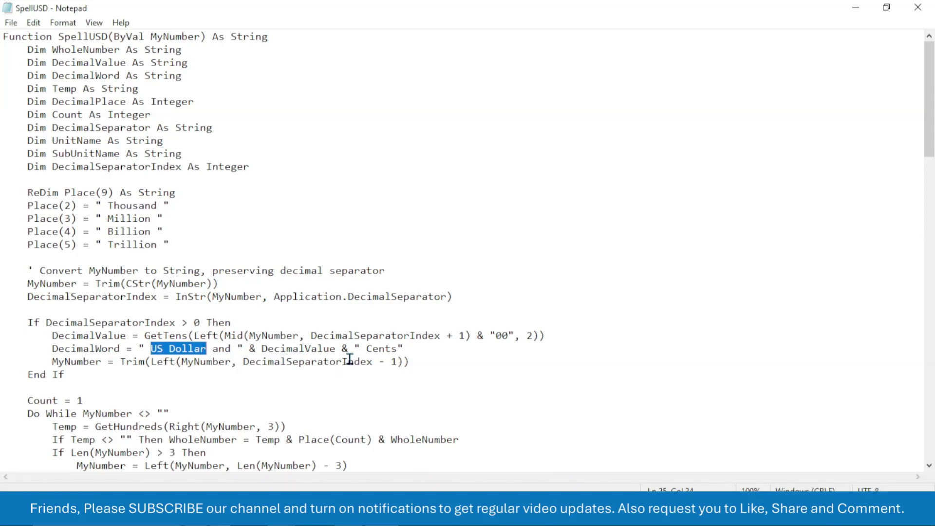
drag(366, 349, 397, 348)
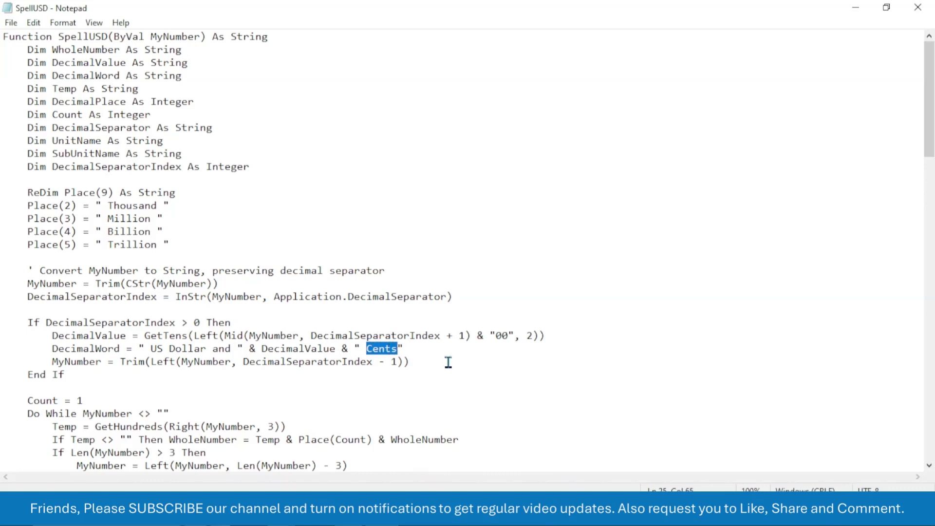
drag(928, 122, 930, 183)
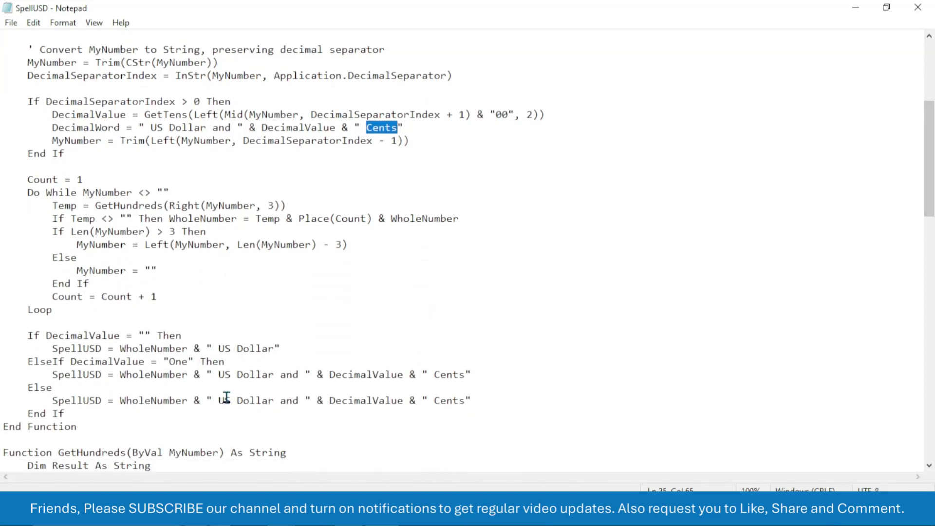
drag(219, 375, 256, 387)
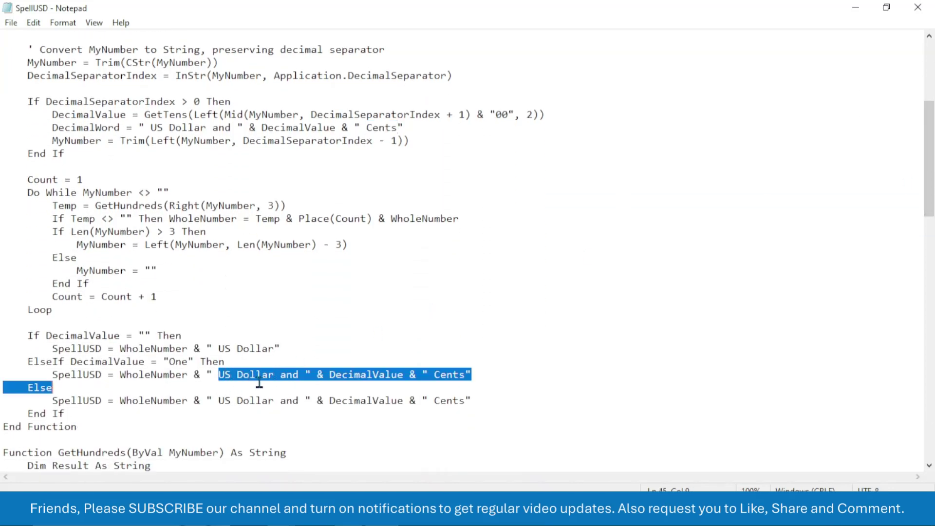
click(446, 375)
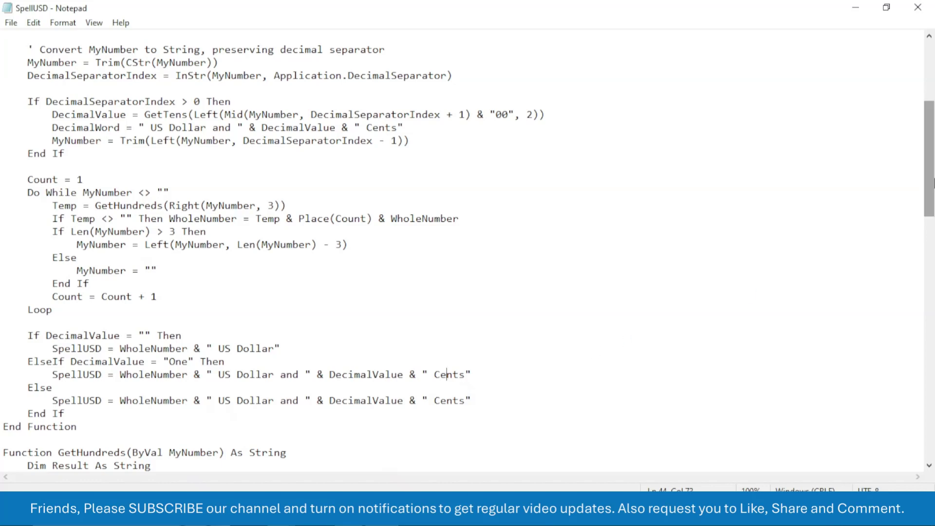
drag(930, 193, 930, 253)
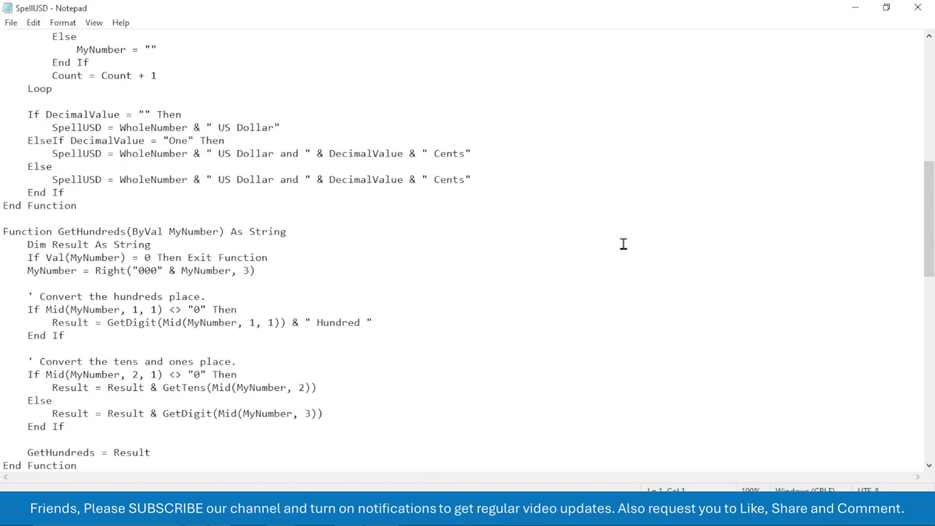
scroll(623, 243, up, 12)
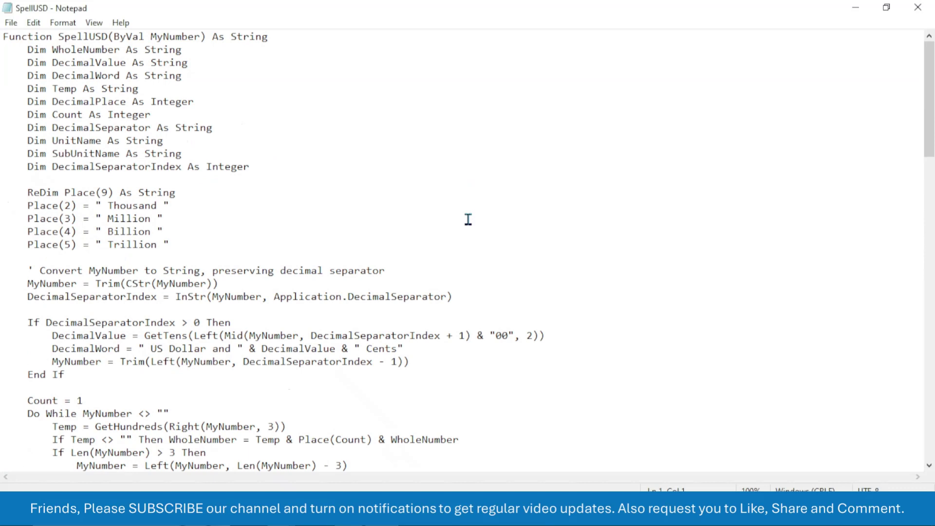